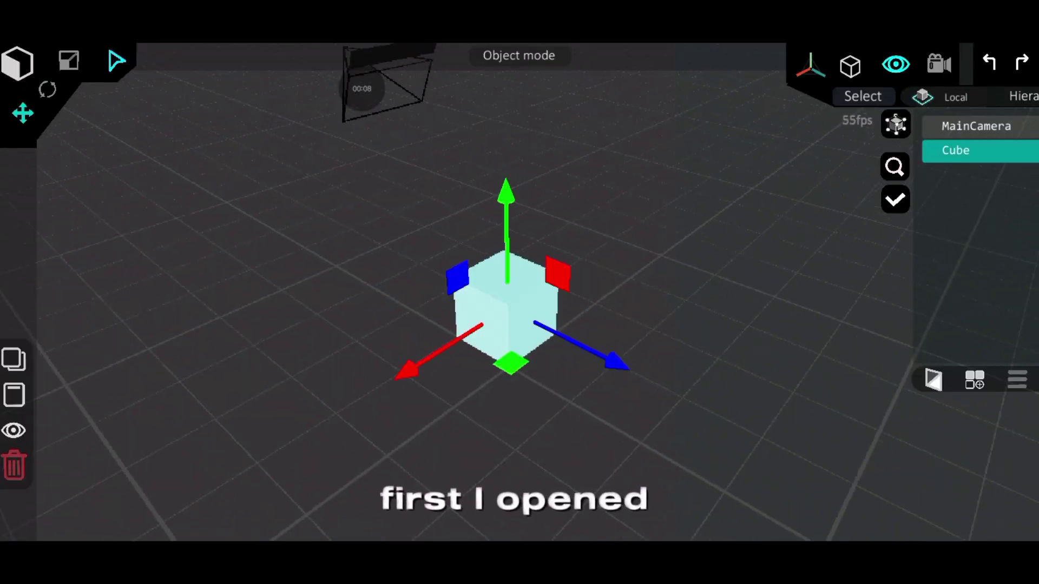
Step: Delete the default cube from the scene
{"action": "left_click", "coordinate": [11, 464]}
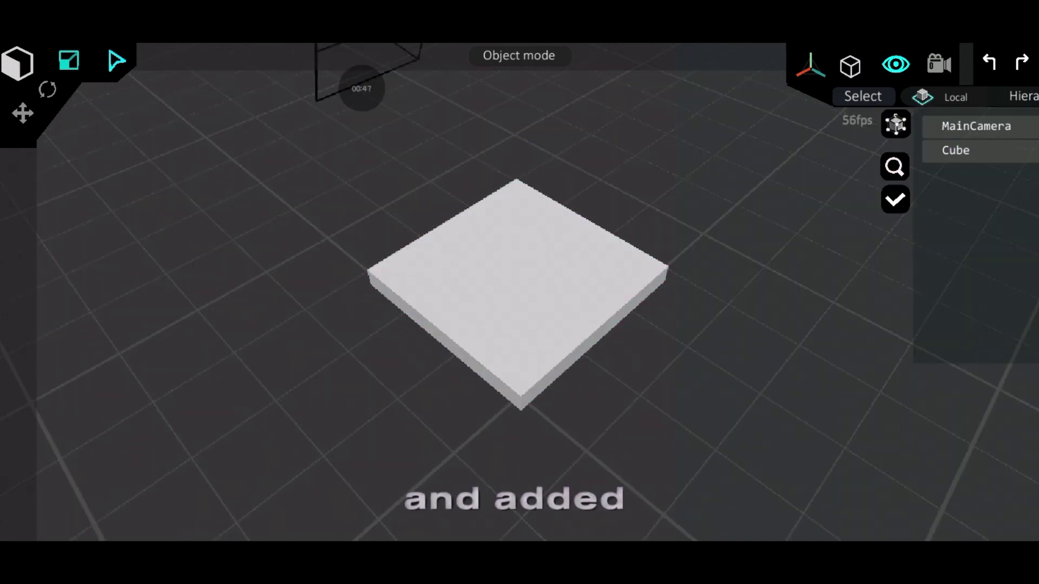
Step: Apply a concrete texture to the flattened floor slab's material, including its normal map
{"action": "left_click", "coordinate": [530, 254]}
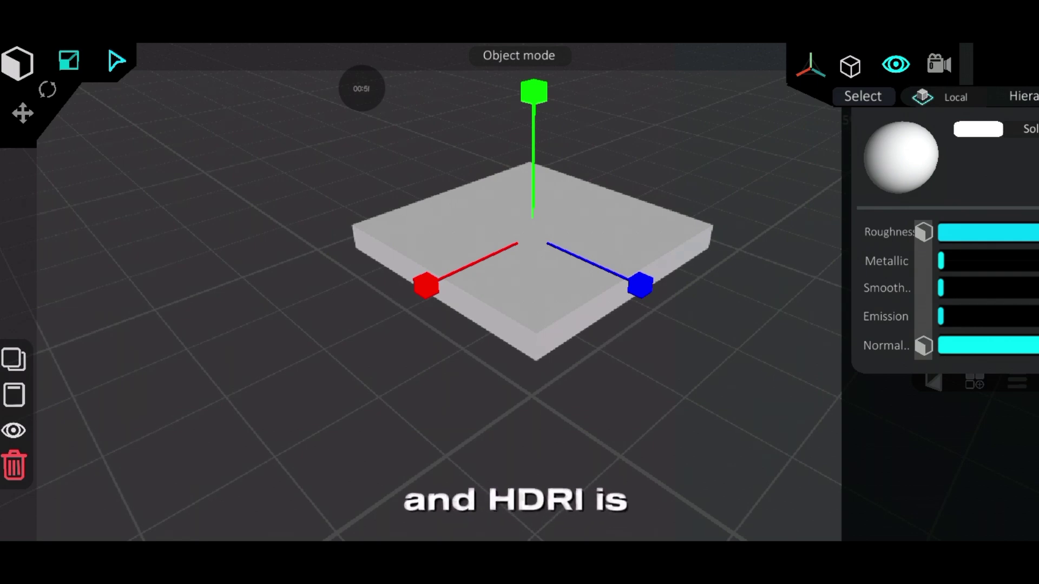
{"action": "left_click", "coordinate": [924, 345]}
{"action": "left_click", "coordinate": [615, 191]}
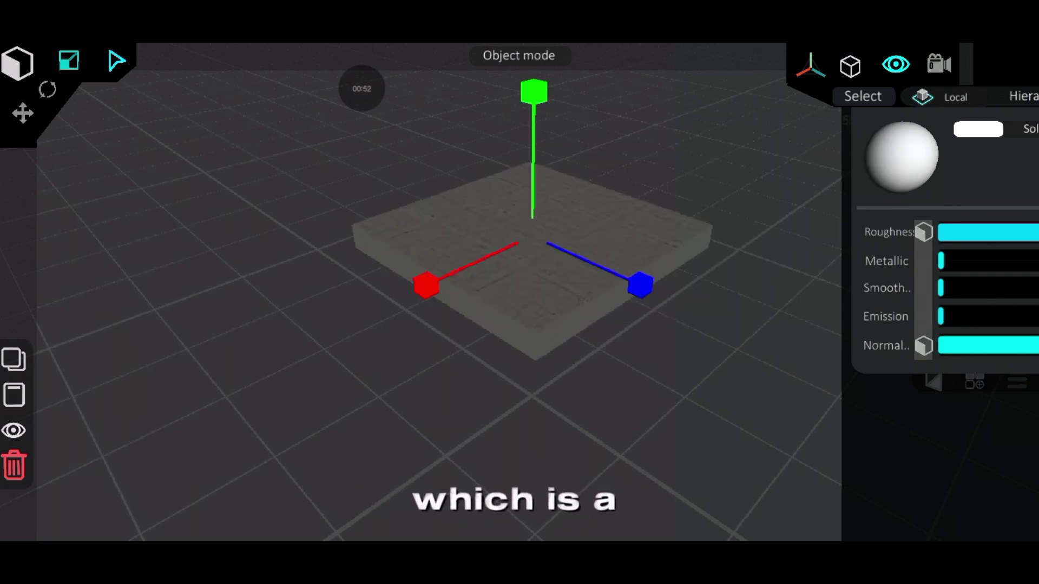
{"action": "key", "text": "Escape"}
Step: Add a light over the concrete slab and activate the Move gizmo for it
{"action": "scroll", "coordinate": [520, 271], "scroll_direction": "up", "scroll_amount": 5}
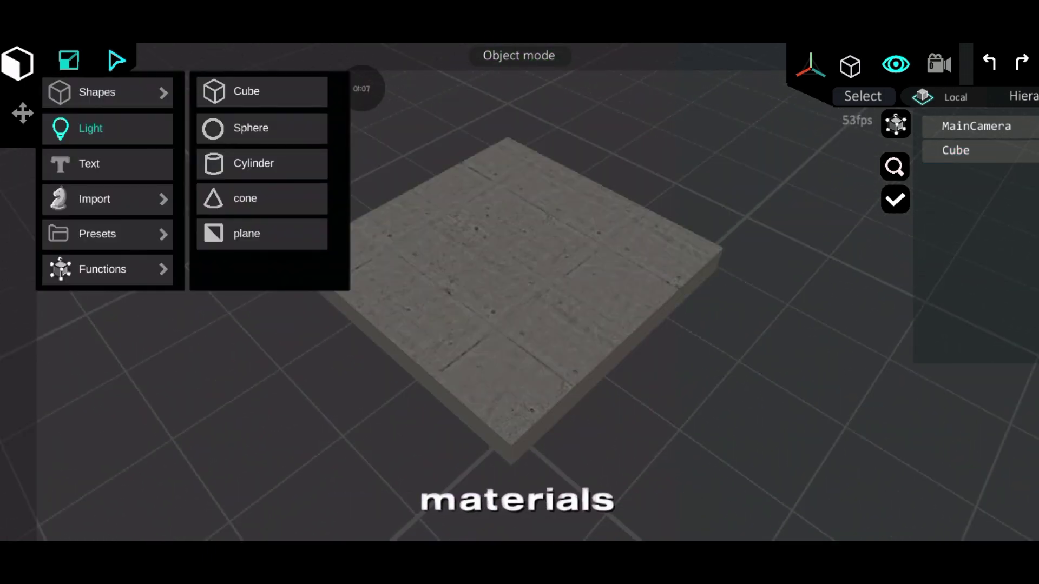
{"action": "left_click", "coordinate": [91, 128]}
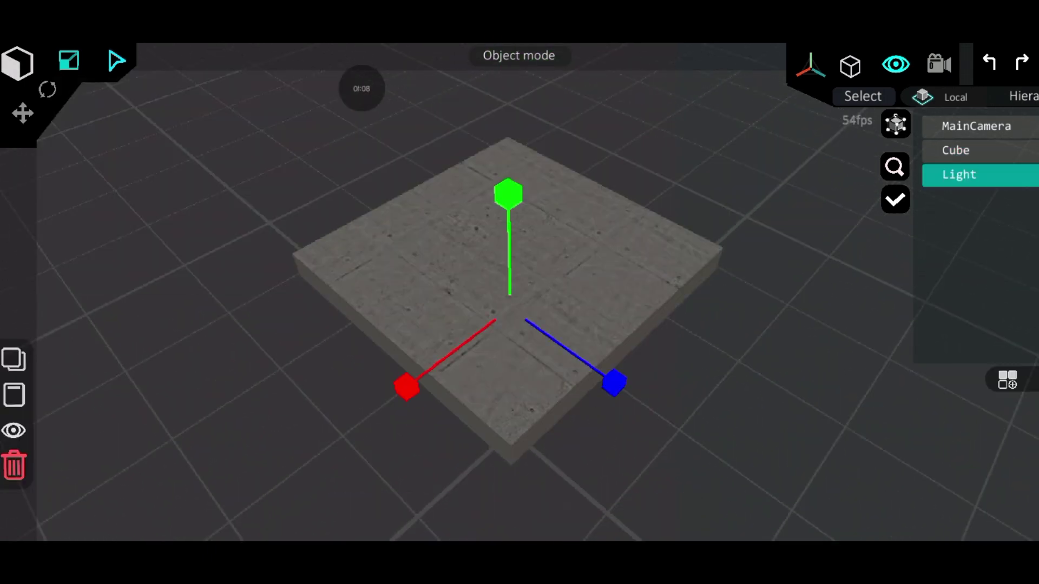
{"action": "left_click", "coordinate": [23, 113]}
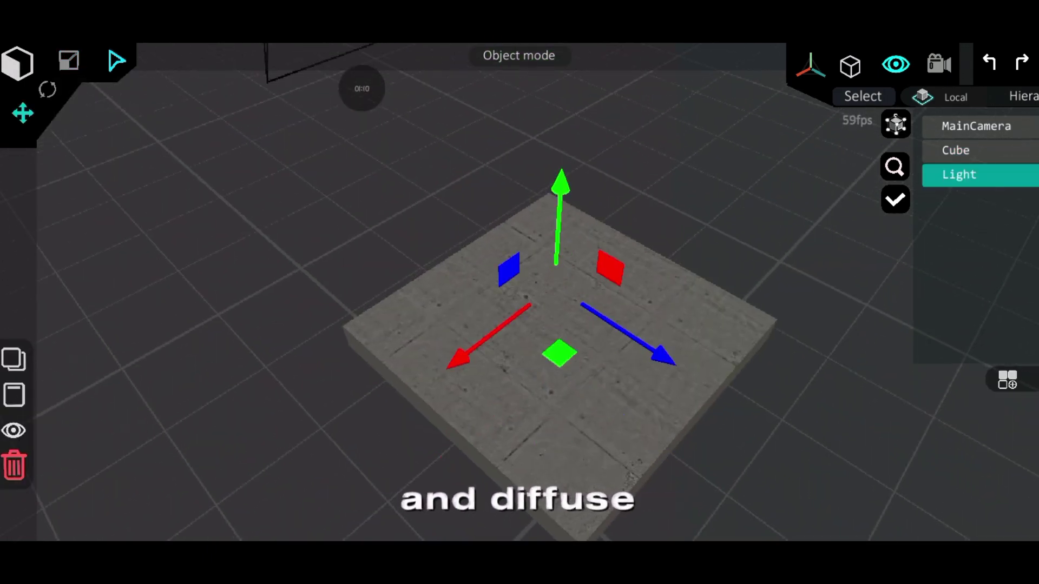
{"action": "left_click_drag", "start_coordinate": [703, 406], "coordinate": [704, 271]}
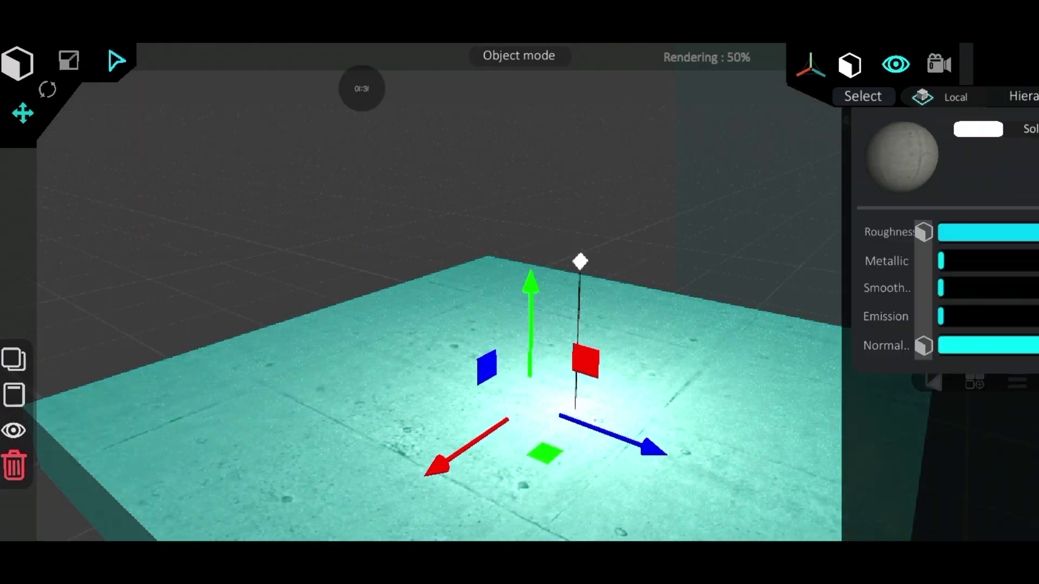
Step: Lower the roughness of the floor slab's concrete material
{"action": "left_click_drag", "start_coordinate": [1027, 233], "coordinate": [952, 233]}
{"action": "left_click_drag", "start_coordinate": [595, 379], "coordinate": [595, 324]}
{"action": "left_click", "coordinate": [1022, 96]}
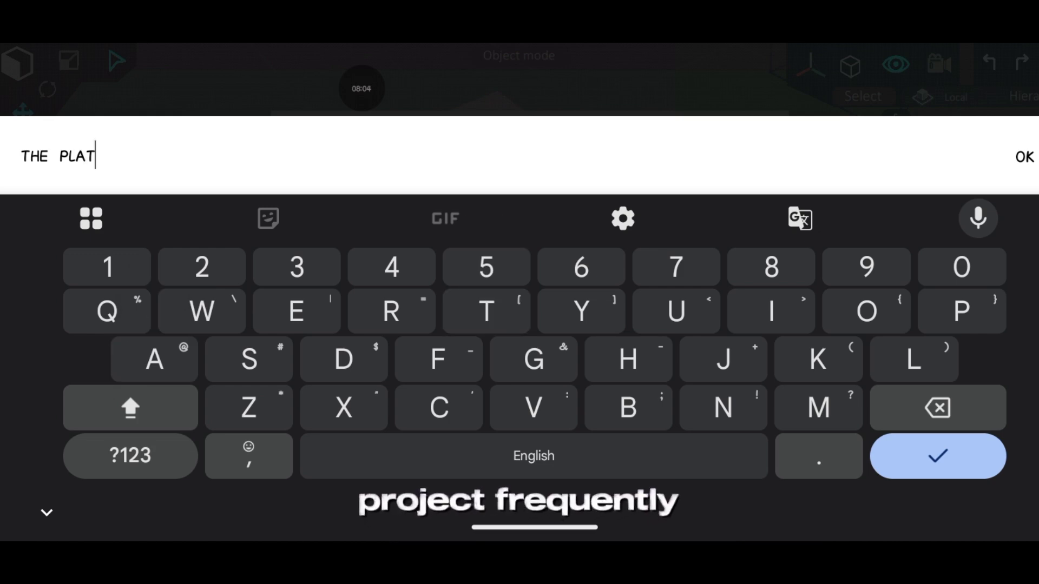
Step: Enter THE PLATFORM as the project name
{"action": "type", "text": "FO"}
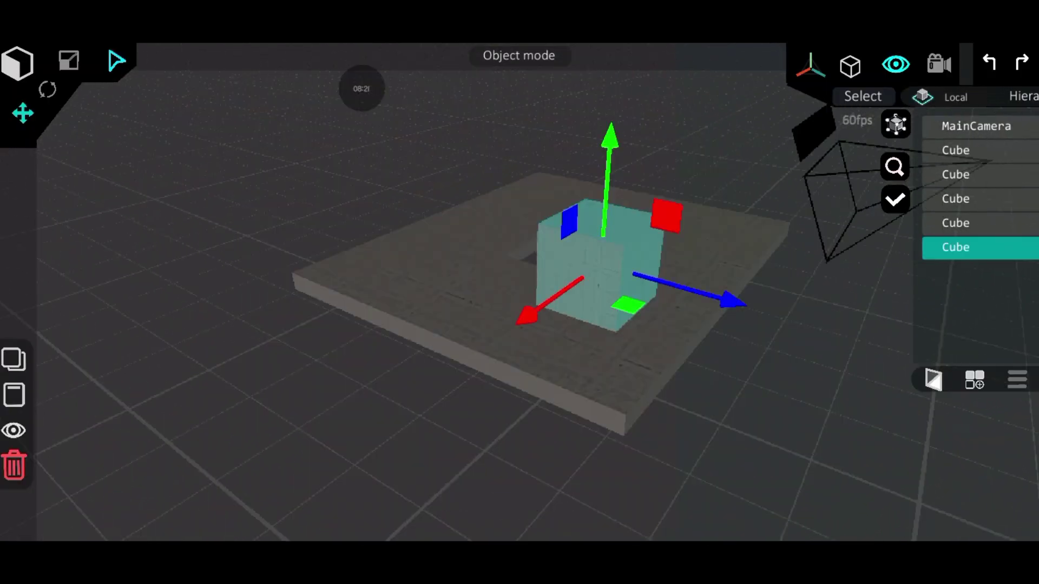
Step: Scale the newly added cube on the floor slab along its blue axis
{"action": "left_click", "coordinate": [69, 60]}
{"action": "left_click_drag", "start_coordinate": [730, 299], "coordinate": [730, 299]}
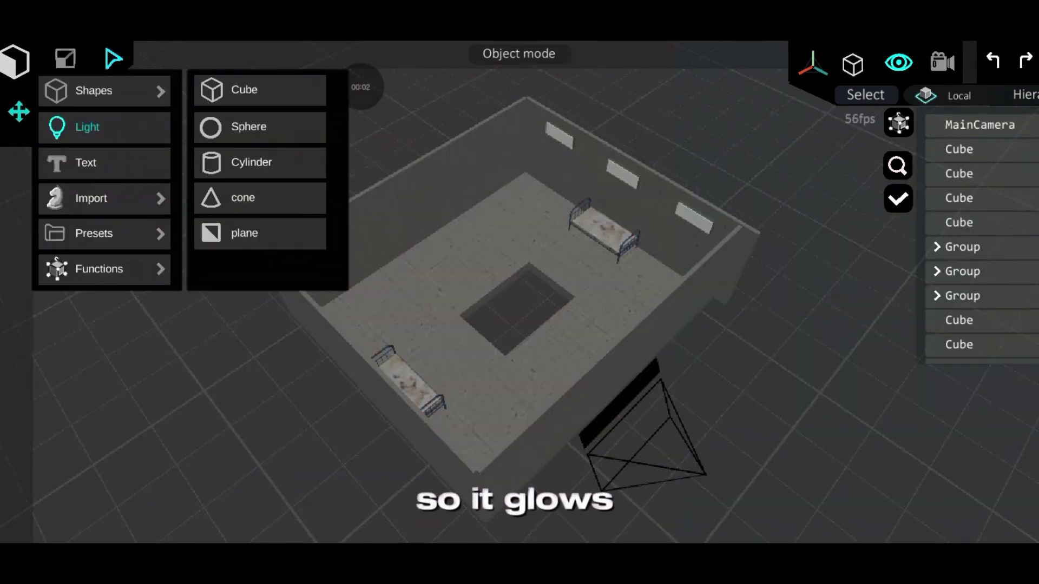
Step: Open the import options for adding another model to the room
{"action": "left_click", "coordinate": [104, 198]}
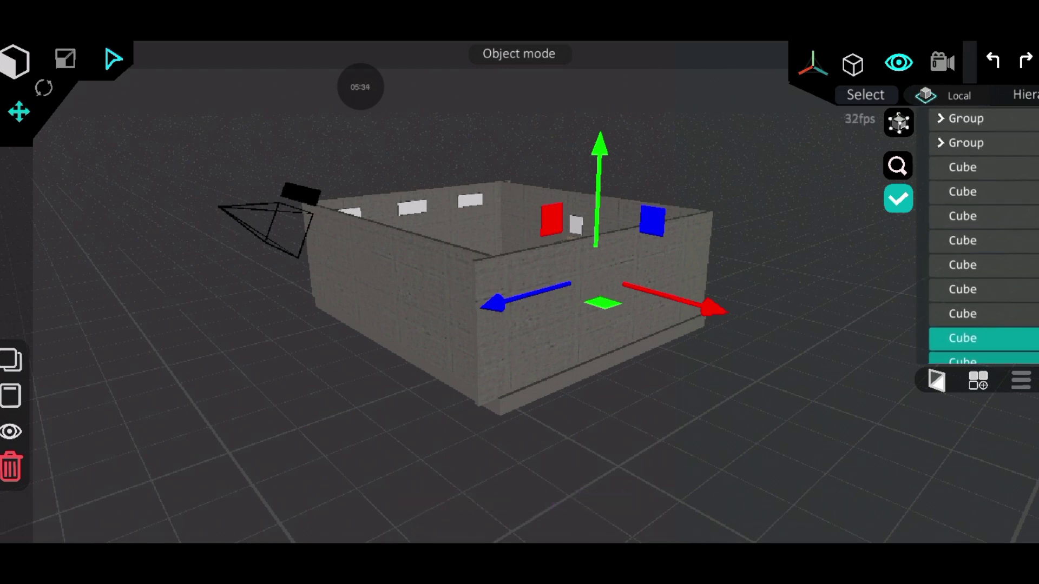
Step: Add the room's consecutive cube objects to the multiple selection
{"action": "left_click", "coordinate": [958, 305]}
{"action": "left_click", "coordinate": [959, 330]}
{"action": "left_click", "coordinate": [959, 281]}
{"action": "left_click", "coordinate": [959, 257]}
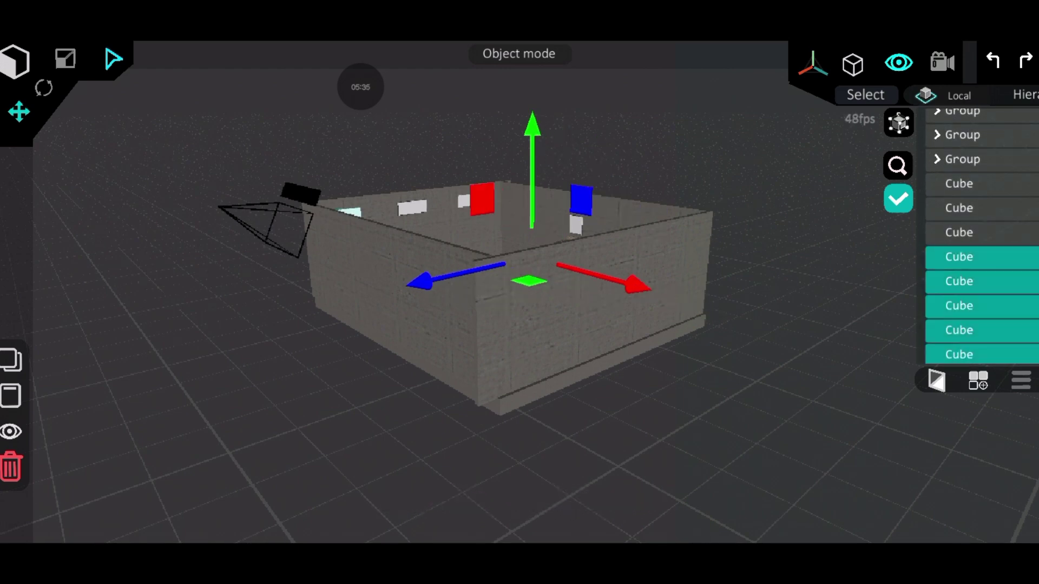
{"action": "left_click", "coordinate": [959, 232]}
{"action": "left_click", "coordinate": [959, 208]}
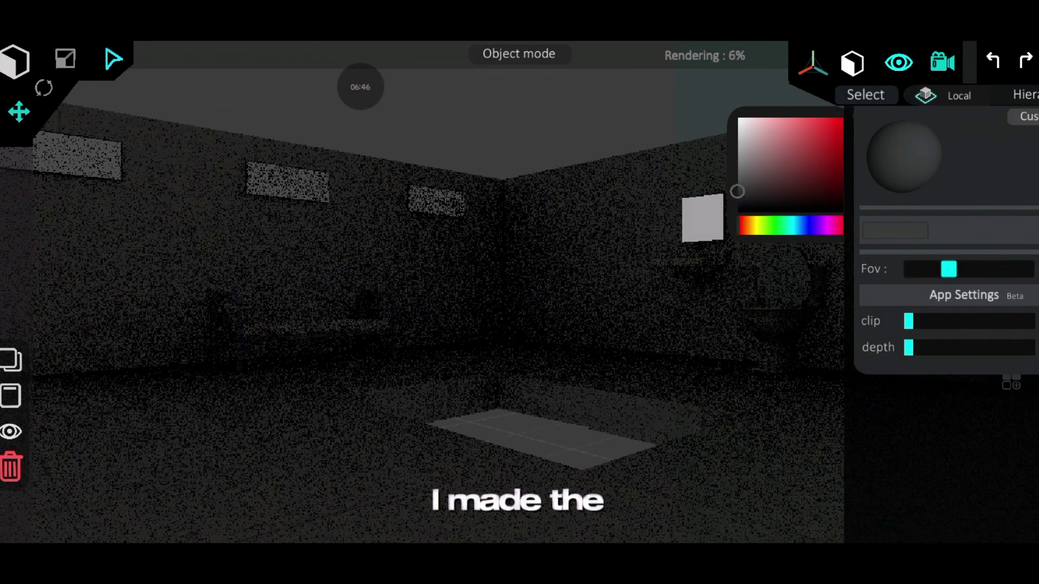
Step: Darken the camera's background colour to black and set the point light's intensity to 10
{"action": "left_click_drag", "start_coordinate": [737, 191], "coordinate": [736, 213]}
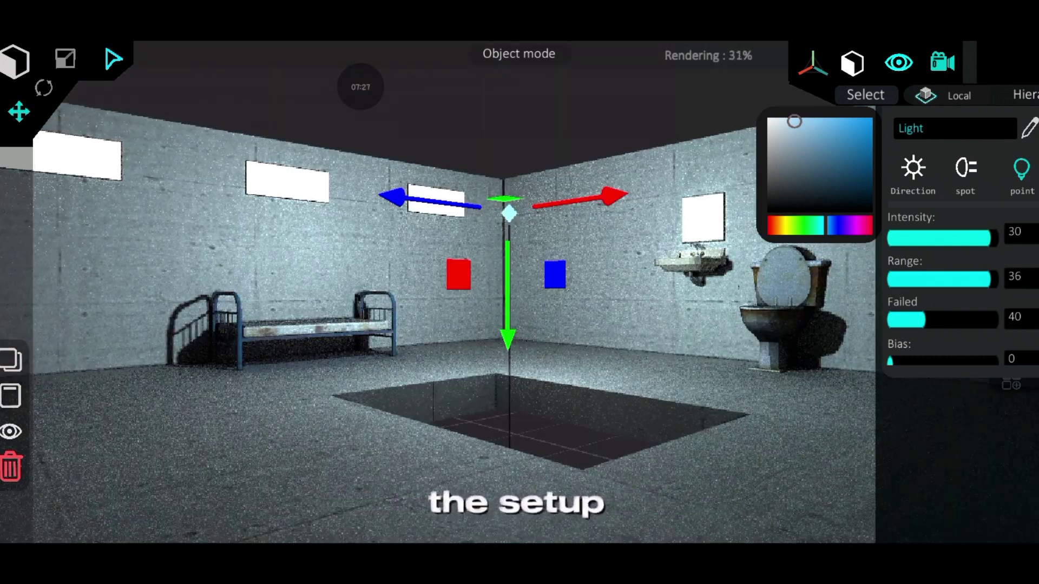
{"action": "left_click", "coordinate": [1014, 231]}
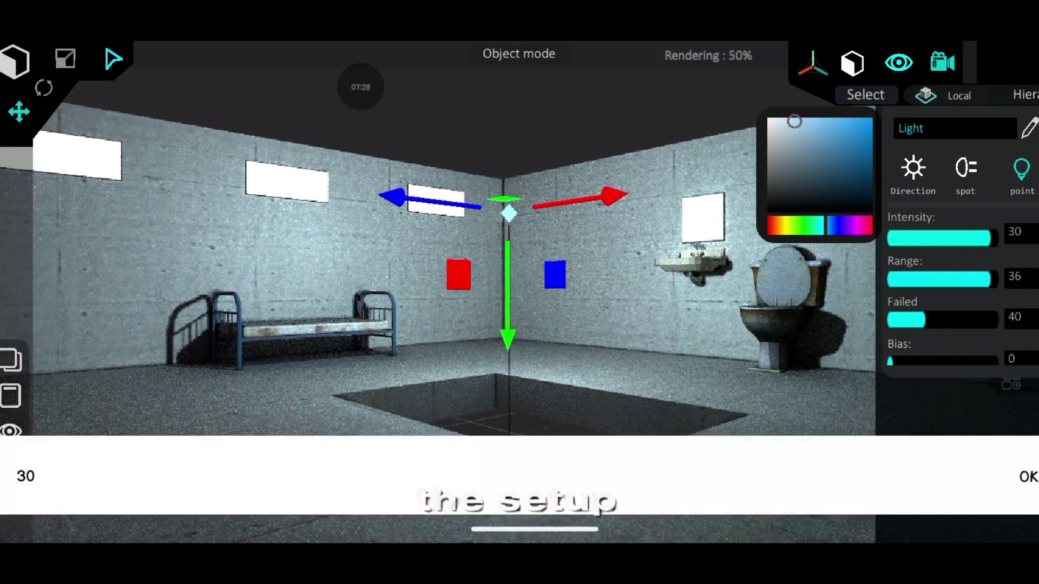
{"action": "key", "text": "BackSpace"}
{"action": "key", "text": "BackSpace"}
{"action": "type", "text": "10"}
{"action": "key", "text": "Return"}
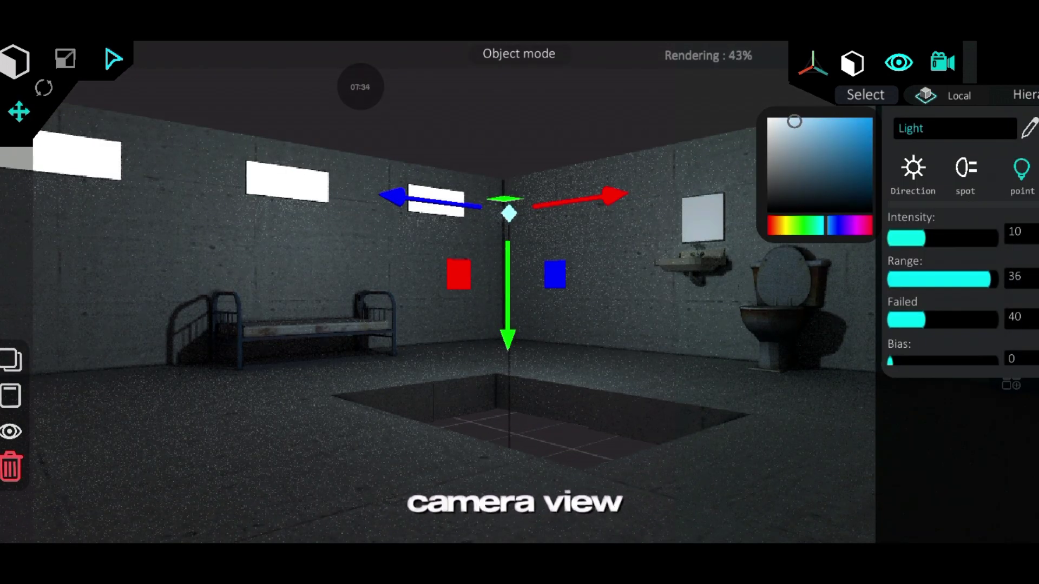
Step: Leave the camera view and duplicate the point light twice from its place above the bed
{"action": "left_click", "coordinate": [943, 62]}
{"action": "left_click_drag", "start_coordinate": [553, 259], "coordinate": [541, 411]}
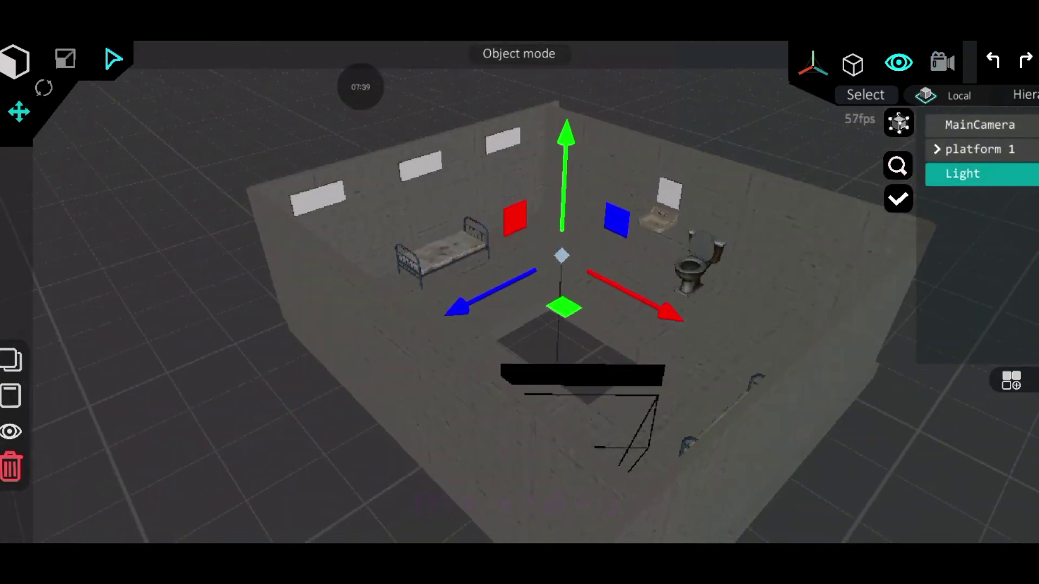
{"action": "left_click_drag", "start_coordinate": [541, 303], "coordinate": [546, 422]}
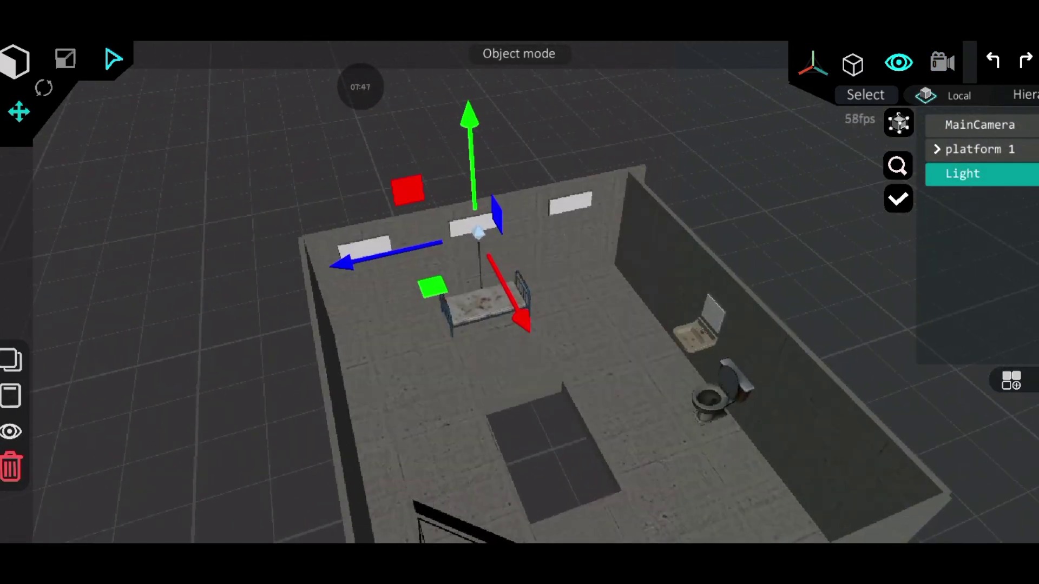
{"action": "left_click", "coordinate": [10, 360]}
{"action": "left_click", "coordinate": [10, 360]}
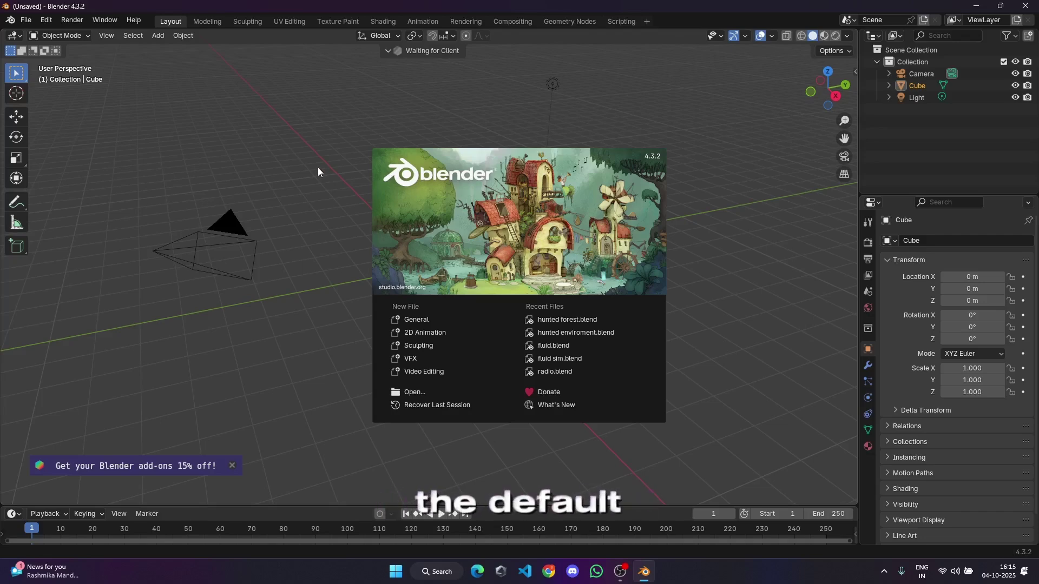
Step: Switch to Blender and delete the default camera, cube and light
{"action": "left_click", "coordinate": [318, 172]}
{"action": "left_click_drag", "start_coordinate": [157, 141], "coordinate": [614, 362]}
{"action": "key", "text": "x"}
{"action": "left_click", "coordinate": [615, 361]}
Step: Add a cube, flatten it along Z and enlarge it into a wide, thin floor slab
{"action": "key", "text": "shift+a"}
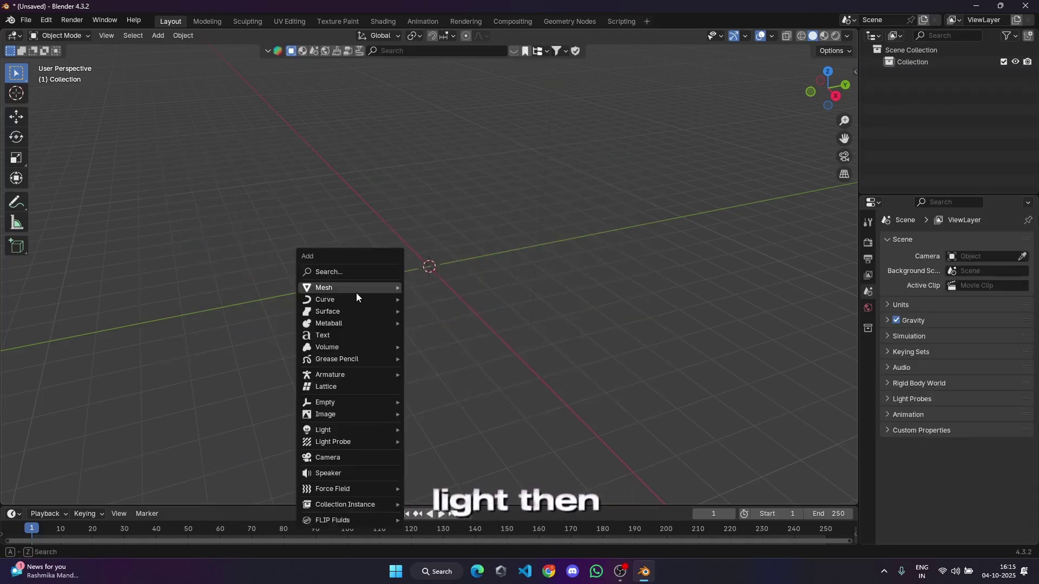
{"action": "mouse_move", "coordinate": [374, 291]}
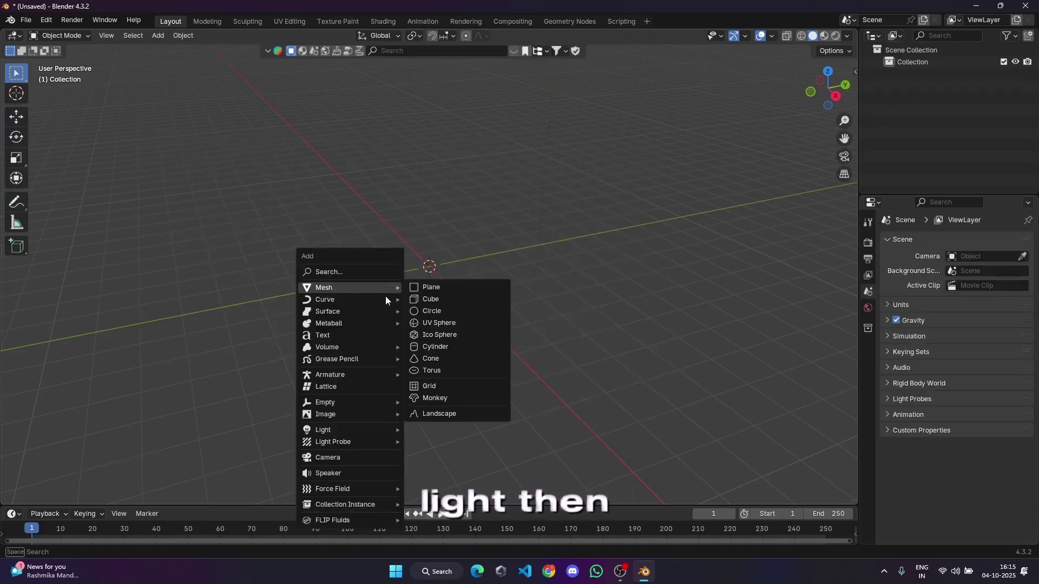
{"action": "left_click", "coordinate": [433, 299]}
{"action": "key", "text": "s"}
{"action": "key", "text": "z"}
{"action": "key", "text": "s"}
{"action": "left_click", "coordinate": [585, 233]}
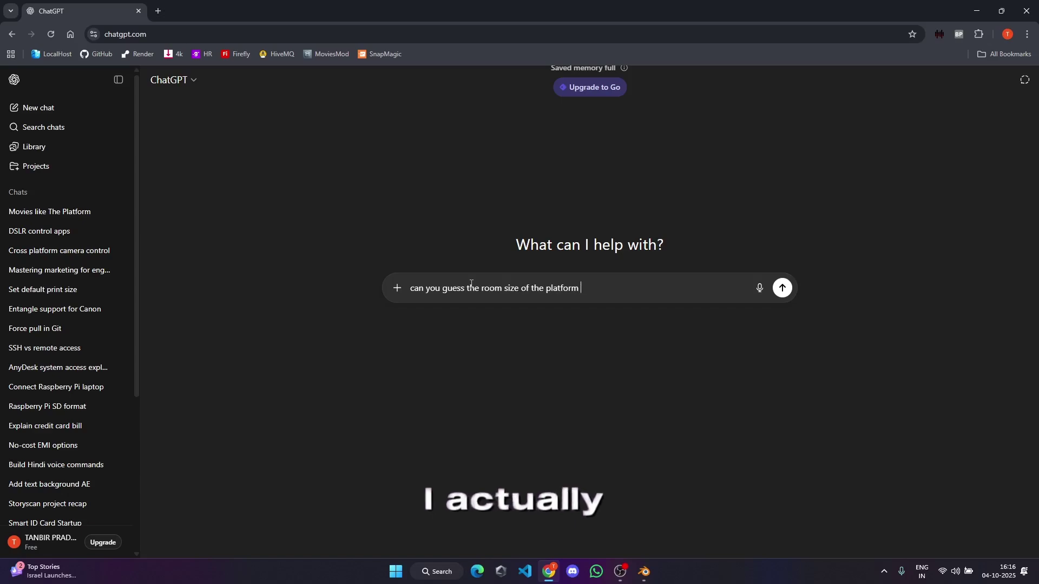
Step: Ask ChatGPT to guess the room size of the platform web series
{"action": "type", "text": "web series"}
{"action": "key", "text": "Return"}
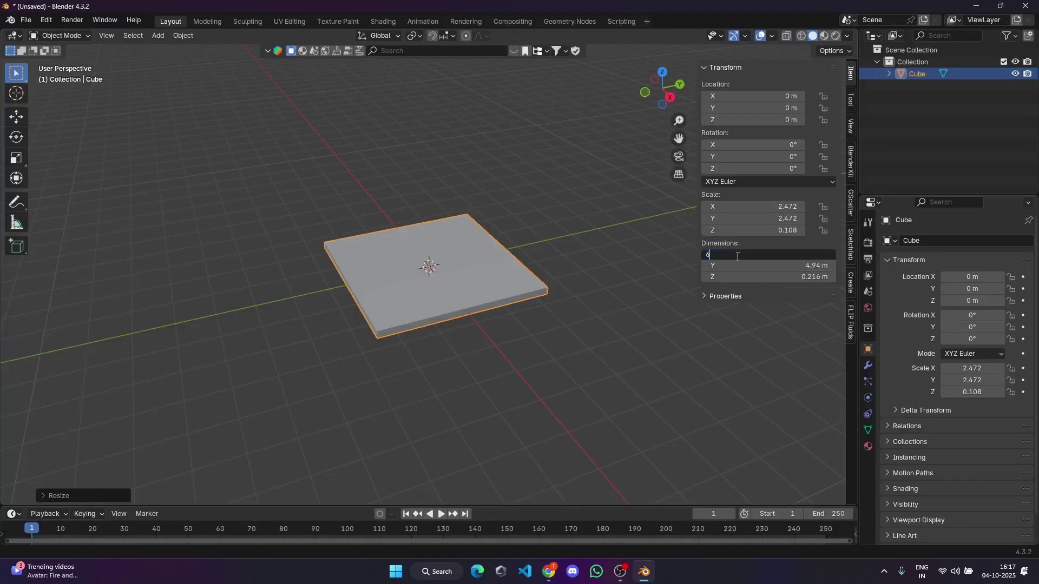
Step: Set the floor slab's dimensions to 6 m in X and 7 m in Y
{"action": "key", "text": "Tab"}
{"action": "type", "text": "7"}
{"action": "key", "text": "Return"}
Step: Add a second cube at the centre of the floor slab
{"action": "middle_click_drag", "start_coordinate": [738, 257], "coordinate": [681, 248]}
{"action": "scroll", "coordinate": [681, 247], "scroll_direction": "up", "scroll_amount": 3}
{"action": "key", "text": "shift+a"}
{"action": "left_click", "coordinate": [698, 251]}
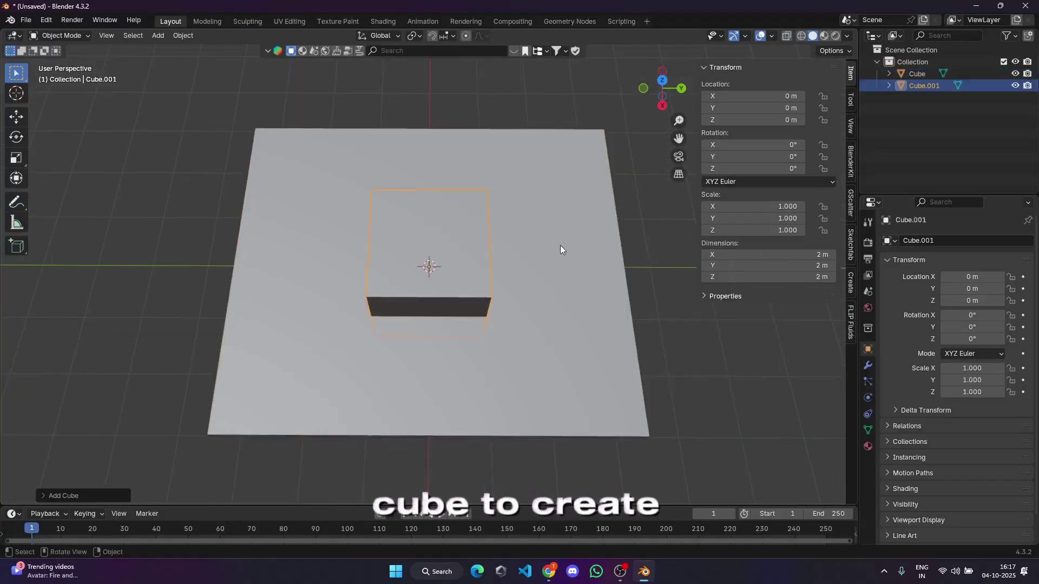
{"action": "middle_click_drag", "start_coordinate": [560, 245], "coordinate": [427, 260]}
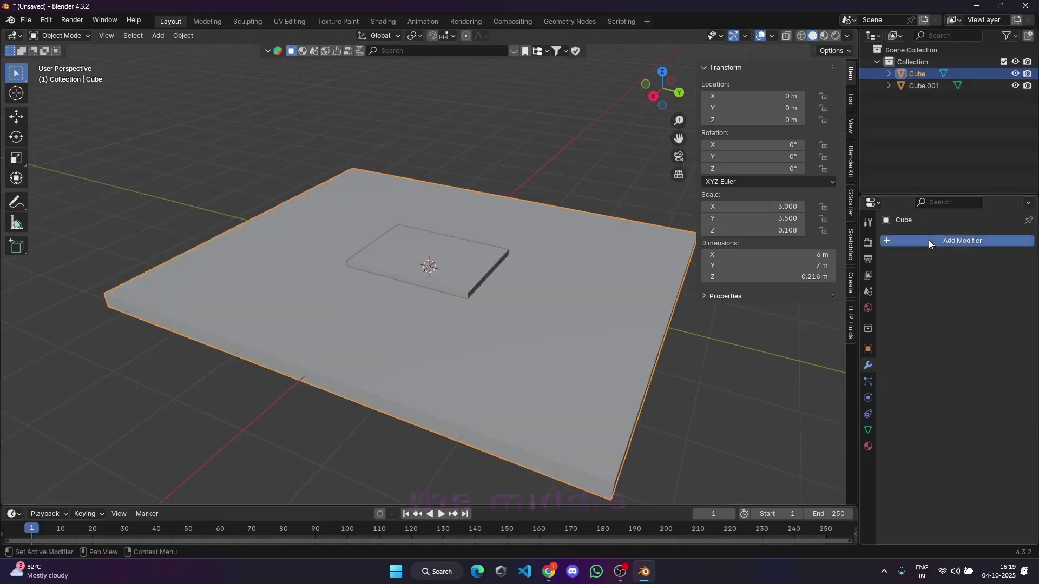
Step: Add a Boolean modifier to the floor slab
{"action": "left_click", "coordinate": [928, 239]}
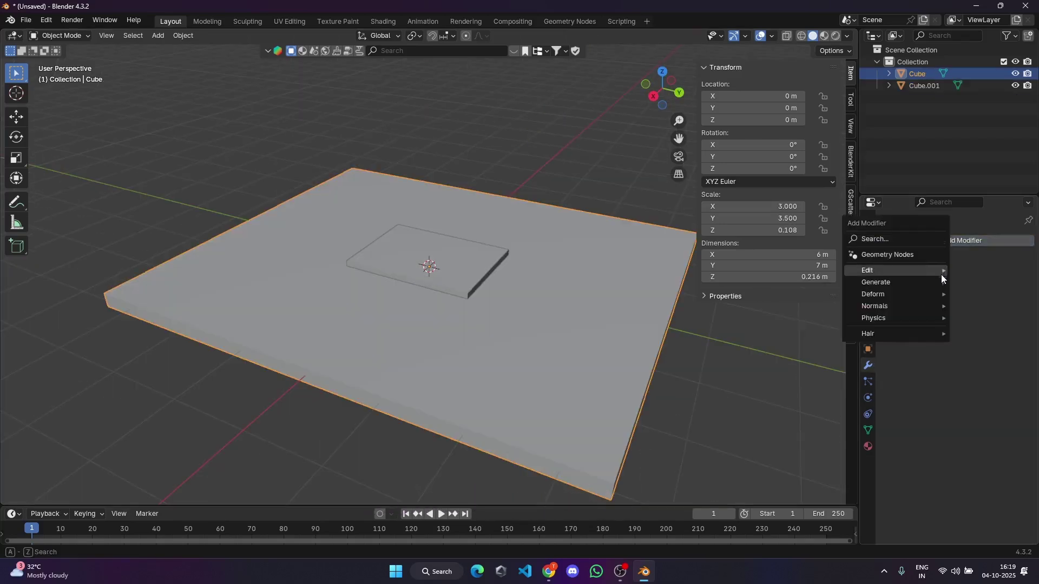
{"action": "mouse_move", "coordinate": [919, 281]}
{"action": "left_click", "coordinate": [800, 305]}
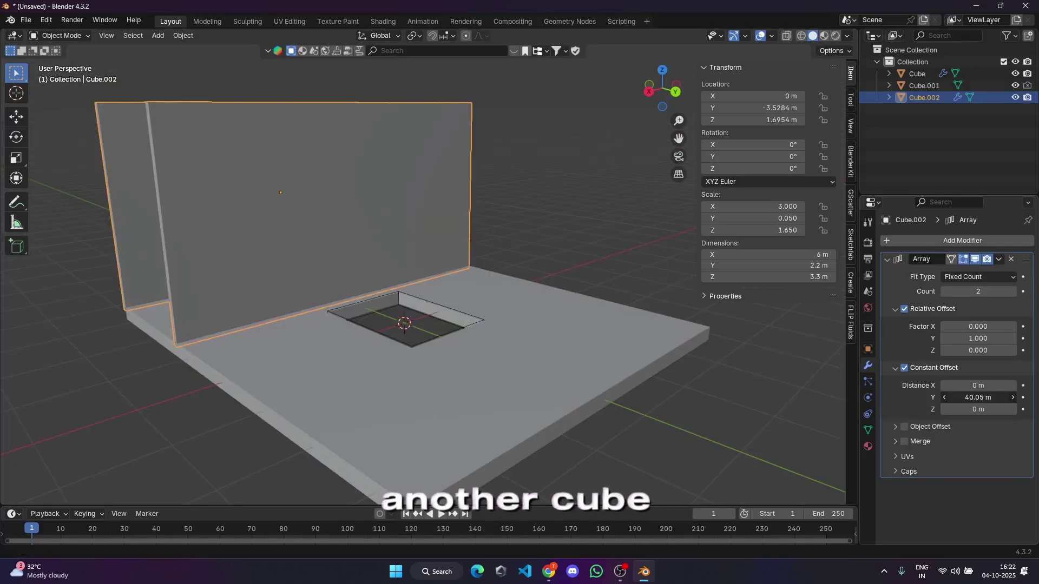
Step: Increase the wall's Array constant offset along Y to space the two wall copies farther apart
{"action": "left_click_drag", "start_coordinate": [977, 397], "coordinate": [1017, 397]}
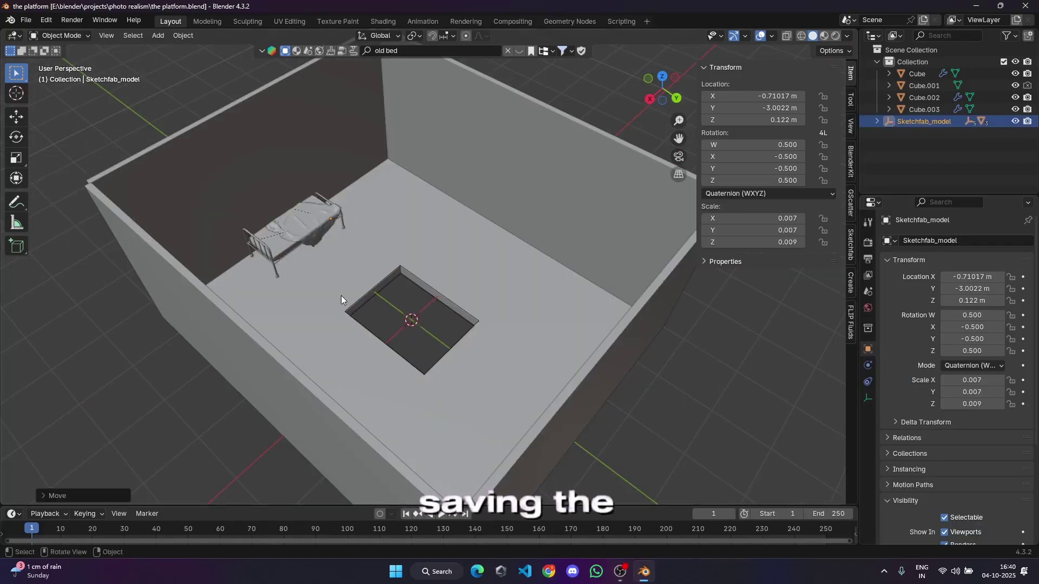
Step: Duplicate the old bed along Y to the opposite side of the room, at about Y 3.04 m
{"action": "scroll", "coordinate": [341, 296], "scroll_direction": "down", "scroll_amount": 3}
{"action": "middle_click_drag", "start_coordinate": [341, 296], "coordinate": [638, 155]}
{"action": "key", "text": "shift+d"}
{"action": "key", "text": "y"}
{"action": "left_click", "coordinate": [692, 410]}
{"action": "scroll", "coordinate": [692, 410], "scroll_direction": "up", "scroll_amount": 2}
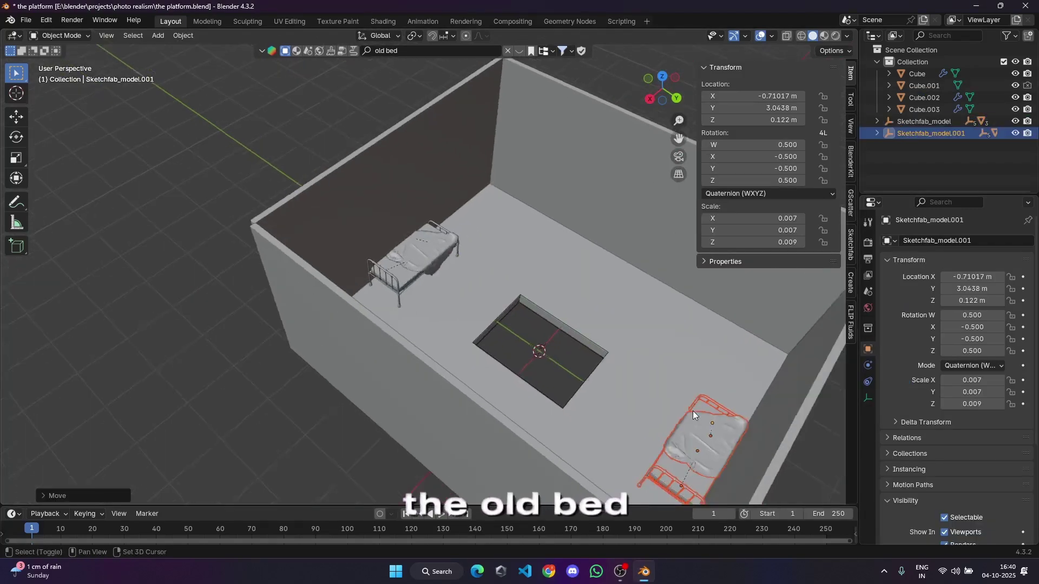
{"action": "scroll", "coordinate": [692, 411], "scroll_direction": "down", "scroll_amount": 3}
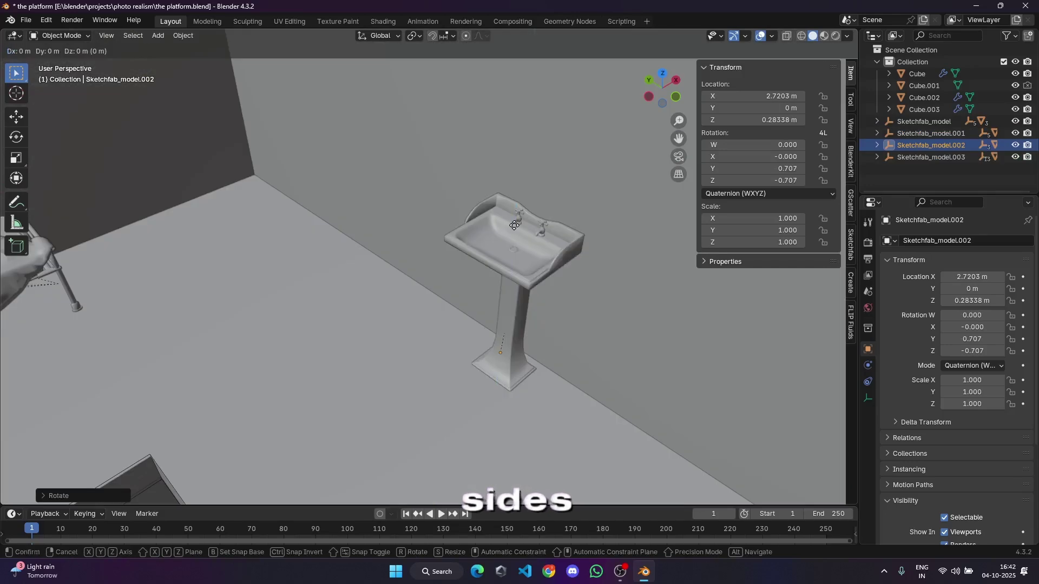
Step: Move the pedestal sink along the X axis relative to the wall
{"action": "key", "text": "g"}
{"action": "key", "text": "x"}
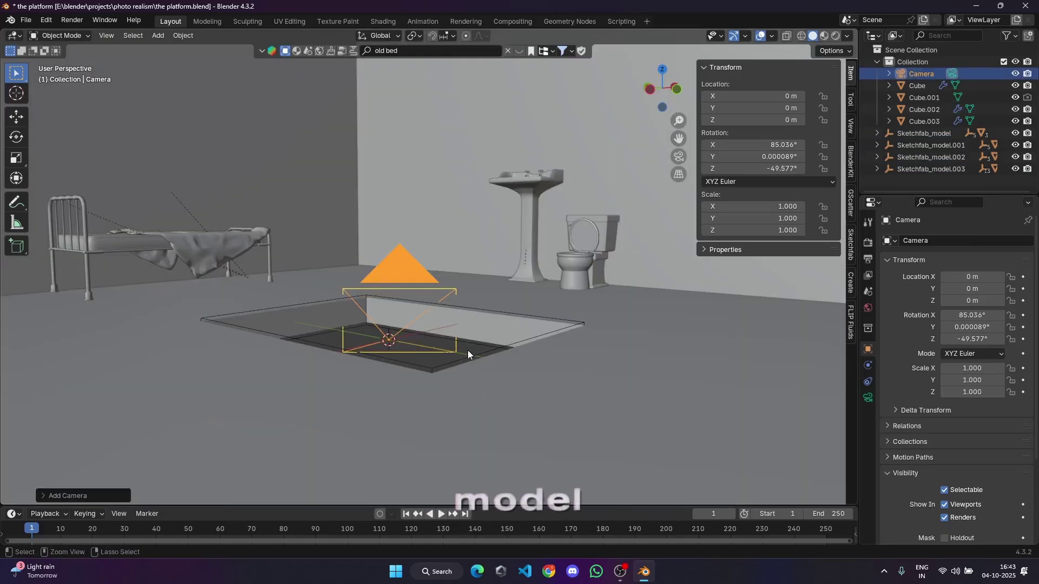
Step: Look at the room through the newly added camera
{"action": "key", "text": "KP_0"}
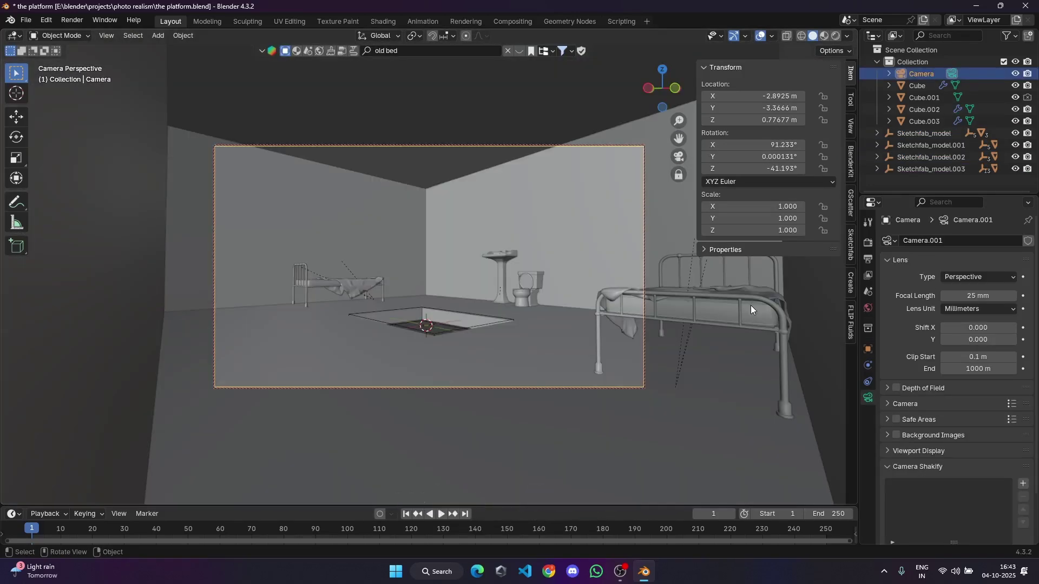
Step: Set the render engine to Cycles with GPU Compute as the device
{"action": "left_click", "coordinate": [867, 275]}
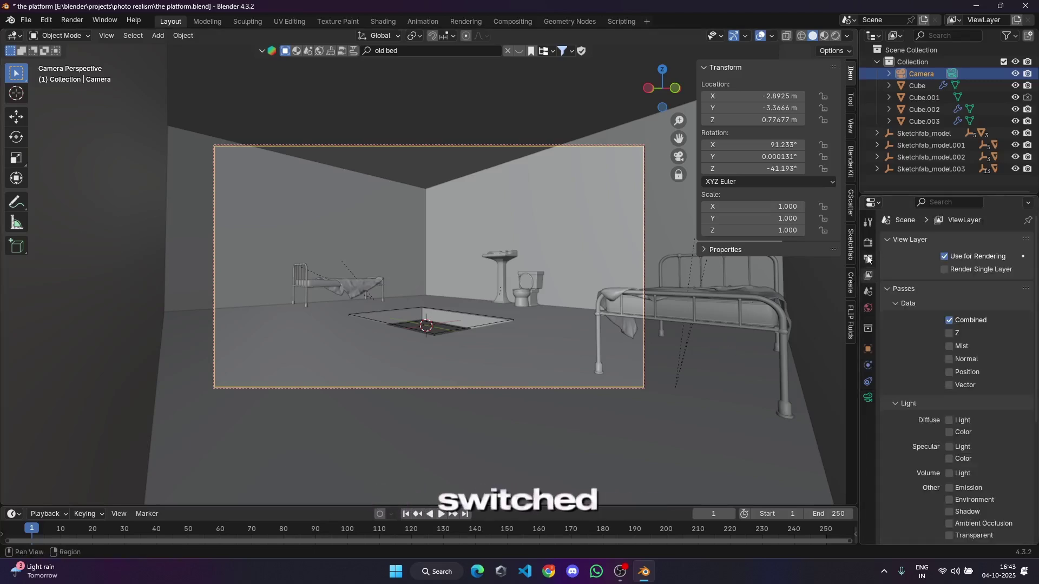
{"action": "left_click", "coordinate": [867, 243]}
{"action": "left_click", "coordinate": [990, 240]}
{"action": "left_click", "coordinate": [989, 277]}
{"action": "left_click", "coordinate": [989, 270]}
{"action": "left_click", "coordinate": [989, 281]}
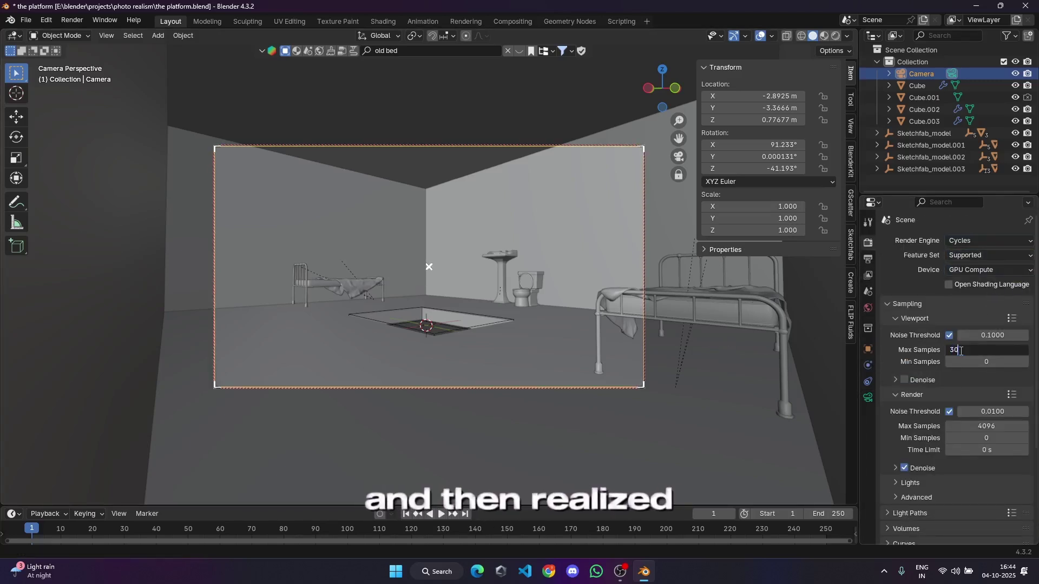
Step: Set the maximum samples to 30 for the viewport and 60 for the final render
{"action": "key", "text": "Return"}
{"action": "left_click", "coordinate": [980, 427]}
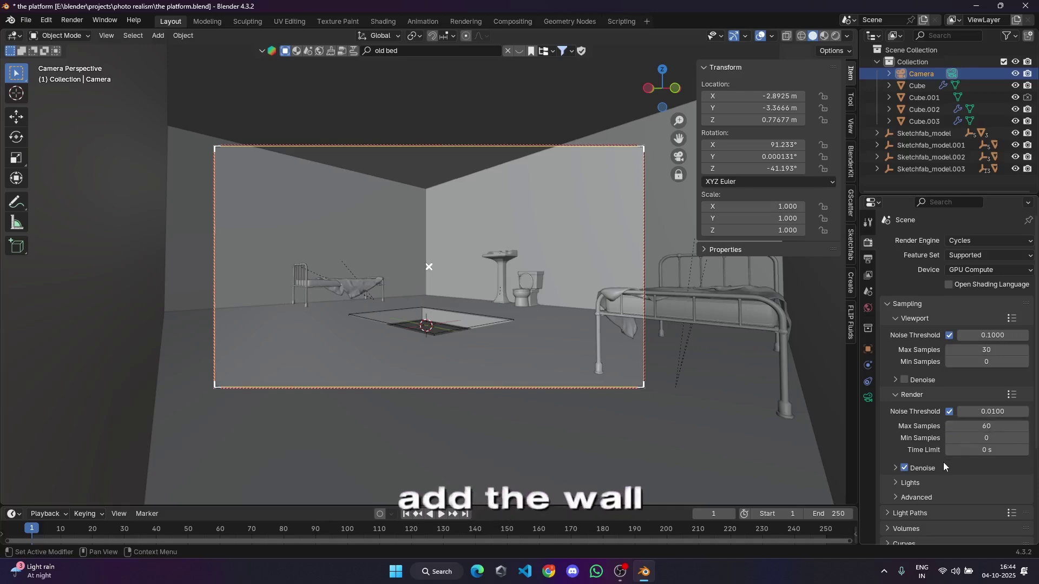
Step: Add a cube mesh at the room's centre and scale it along the Z axis
{"action": "scroll", "coordinate": [909, 481], "scroll_direction": "down", "scroll_amount": 1}
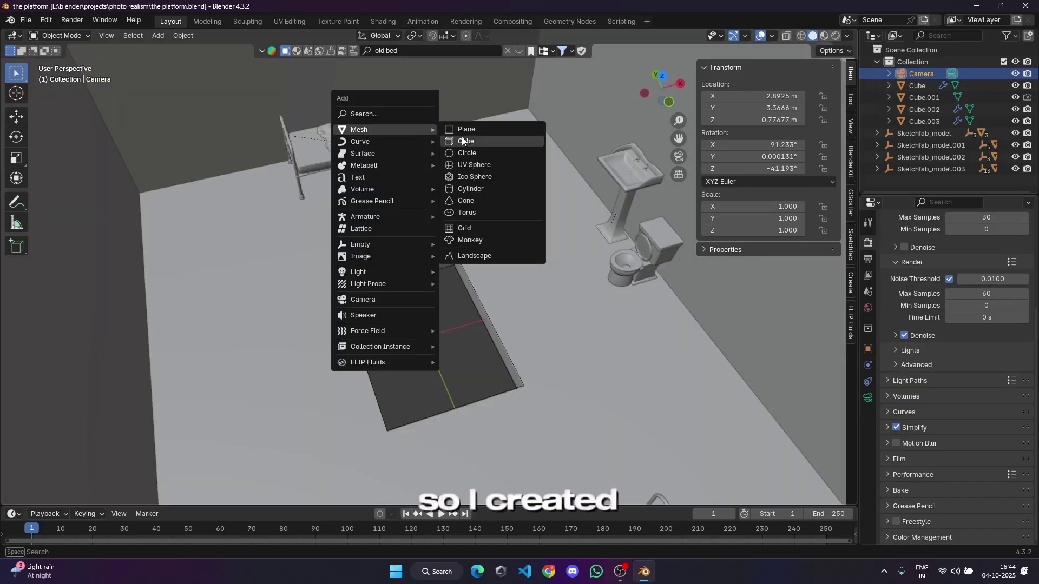
{"action": "left_click", "coordinate": [462, 138]}
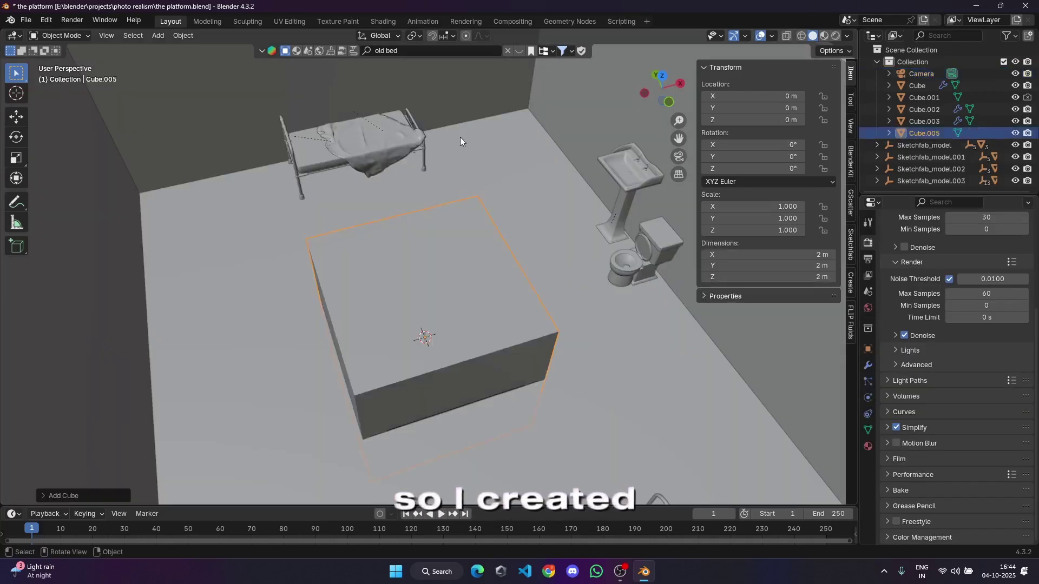
{"action": "key", "text": "s"}
{"action": "key", "text": "z"}
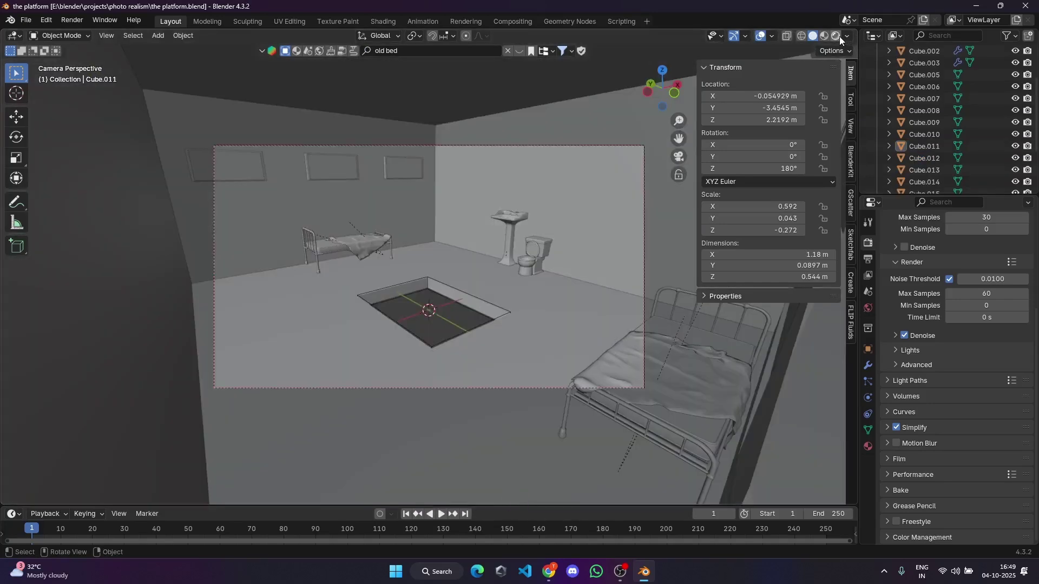
Step: Preview the camera view in rendered shading and darken the world background color to near black
{"action": "left_click", "coordinate": [838, 36]}
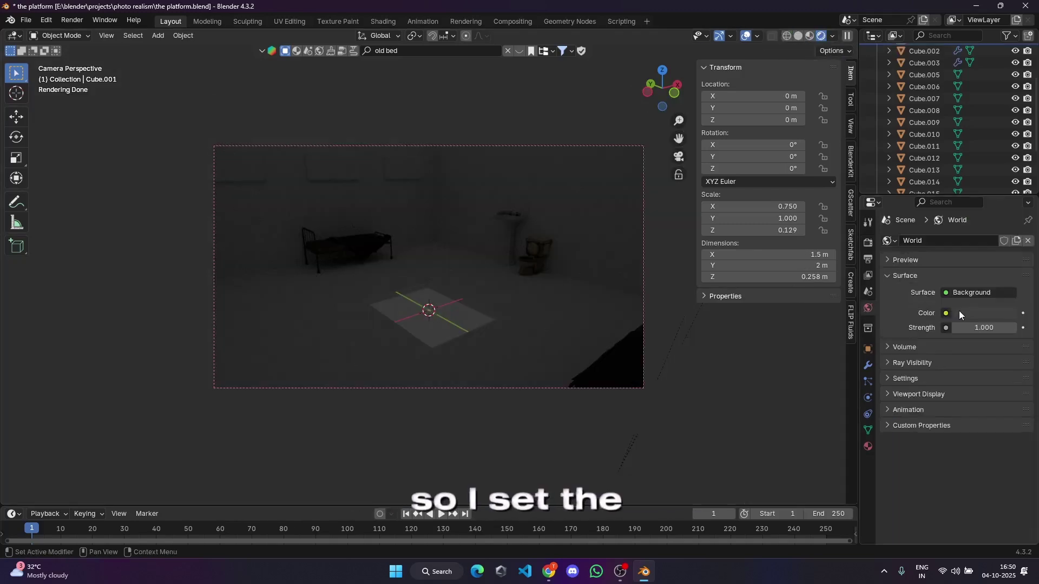
{"action": "left_click", "coordinate": [958, 313]}
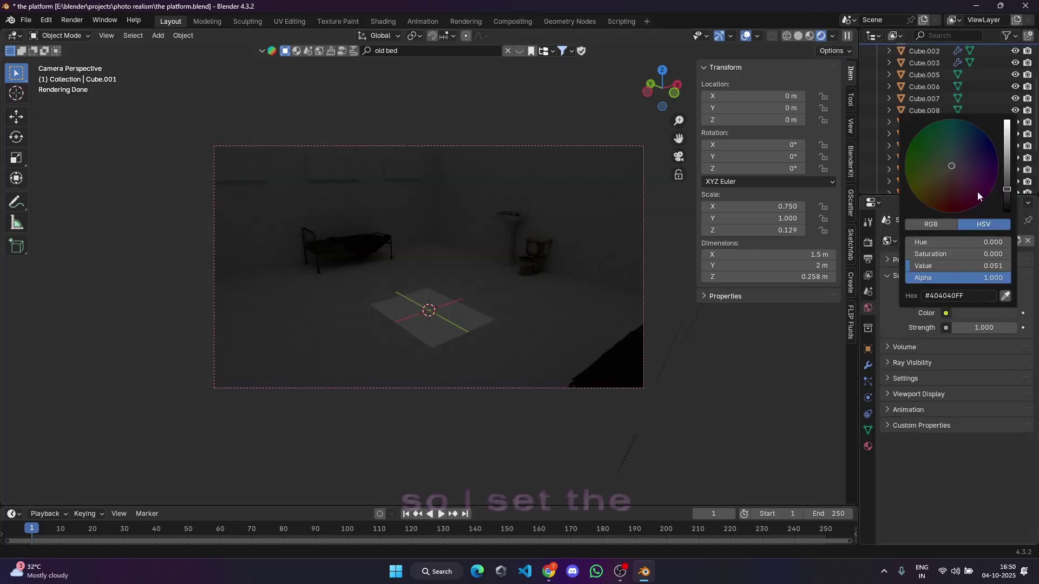
{"action": "left_click_drag", "start_coordinate": [1008, 201], "coordinate": [1007, 215]}
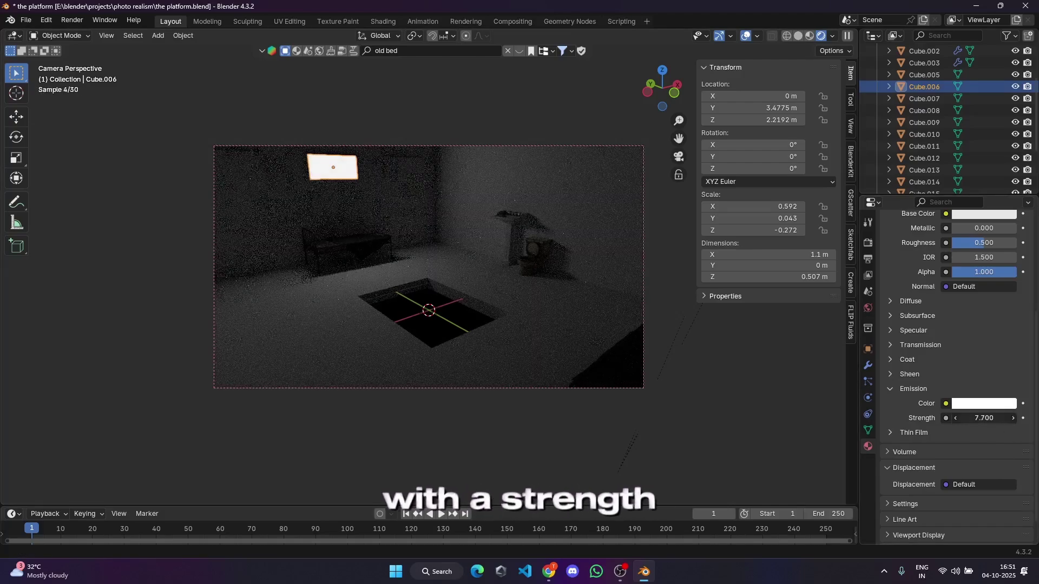
Step: Assign the existing emissive material Material.001 to the two remaining window panes on the wall above the bed
{"action": "left_click", "coordinate": [395, 169]}
{"action": "left_click", "coordinate": [887, 290]}
{"action": "left_click", "coordinate": [734, 365]}
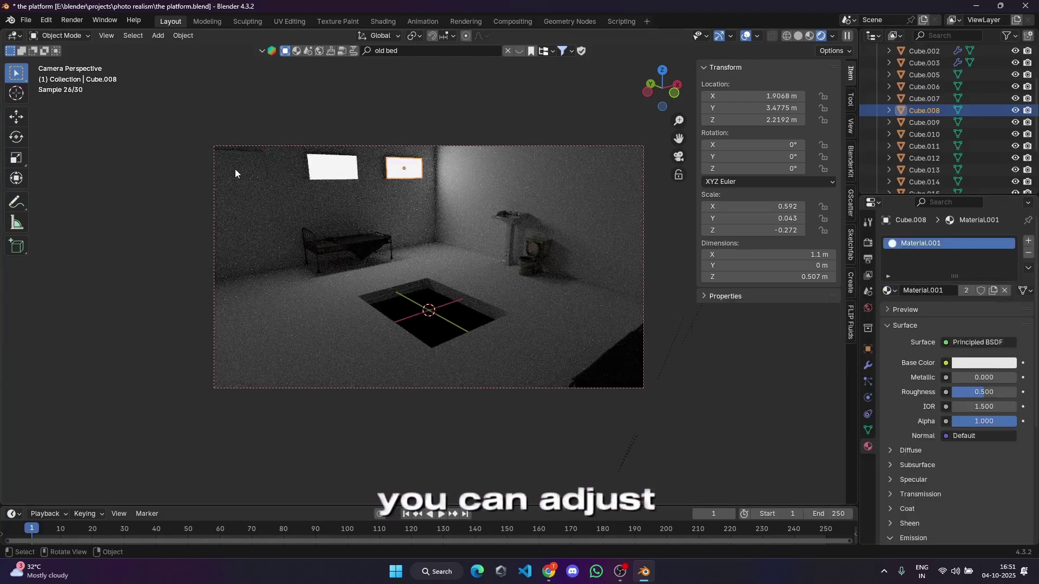
{"action": "left_click", "coordinate": [924, 134]}
{"action": "left_click", "coordinate": [888, 290]}
{"action": "left_click", "coordinate": [734, 366]}
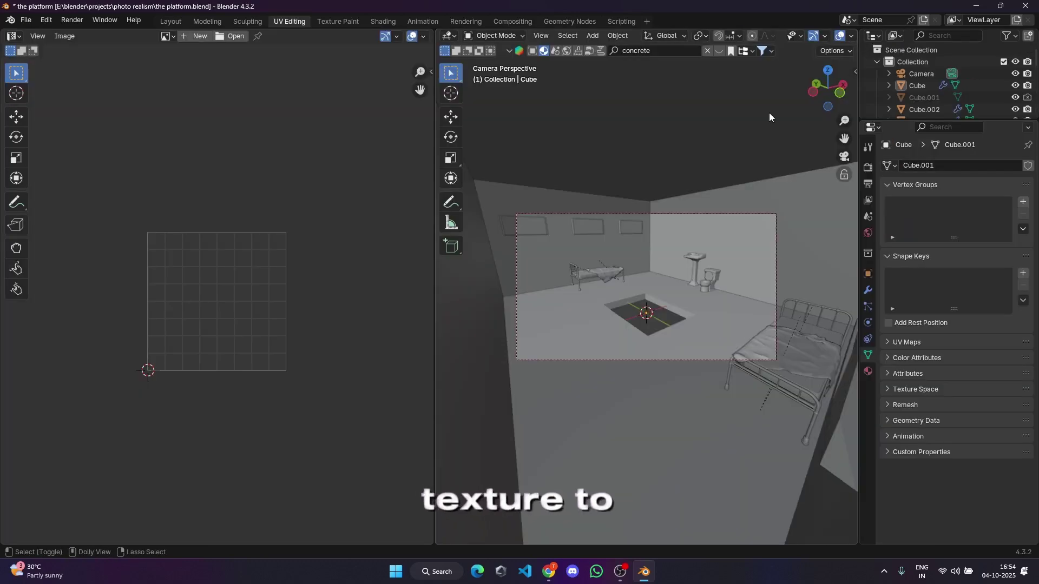
Step: Unwrap all faces of the wall behind the sink and toilet with Smart UV Project
{"action": "left_click", "coordinate": [715, 297]}
{"action": "key", "text": "Tab"}
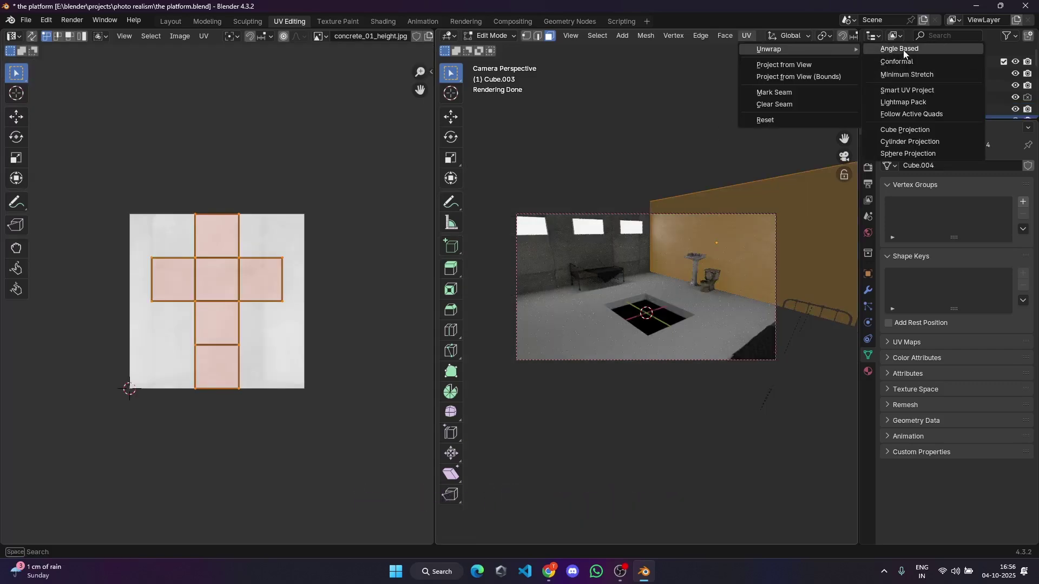
{"action": "left_click", "coordinate": [898, 89]}
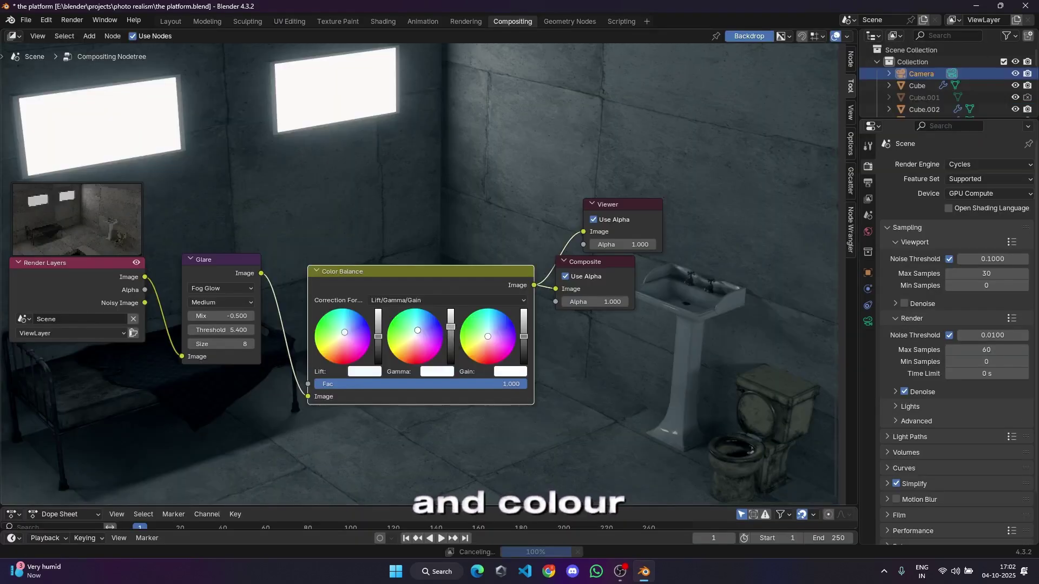
Step: Lower the gamma brightness in the compositor's Color Balance node
{"action": "left_click_drag", "start_coordinate": [451, 321], "coordinate": [447, 339]}
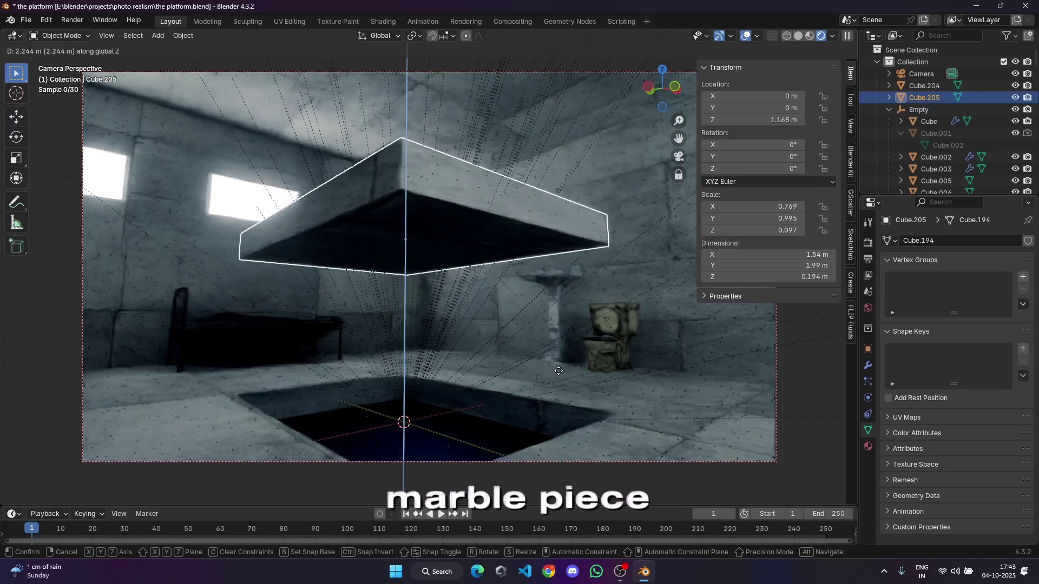
Step: Raise the concrete platform slab above the floor opening along the global Z axis to a location of about 1.16 m
{"action": "left_click", "coordinate": [557, 374]}
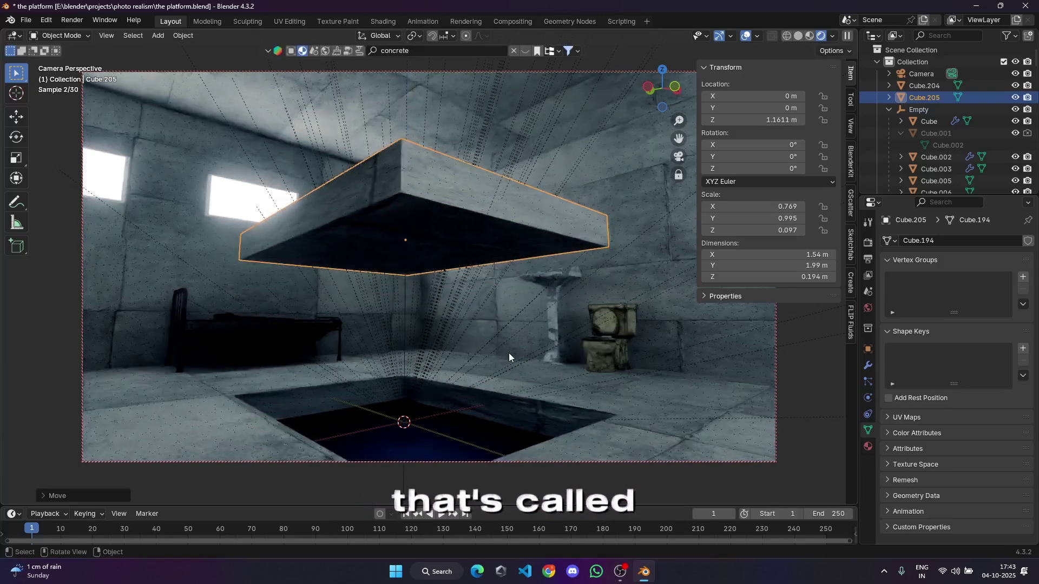